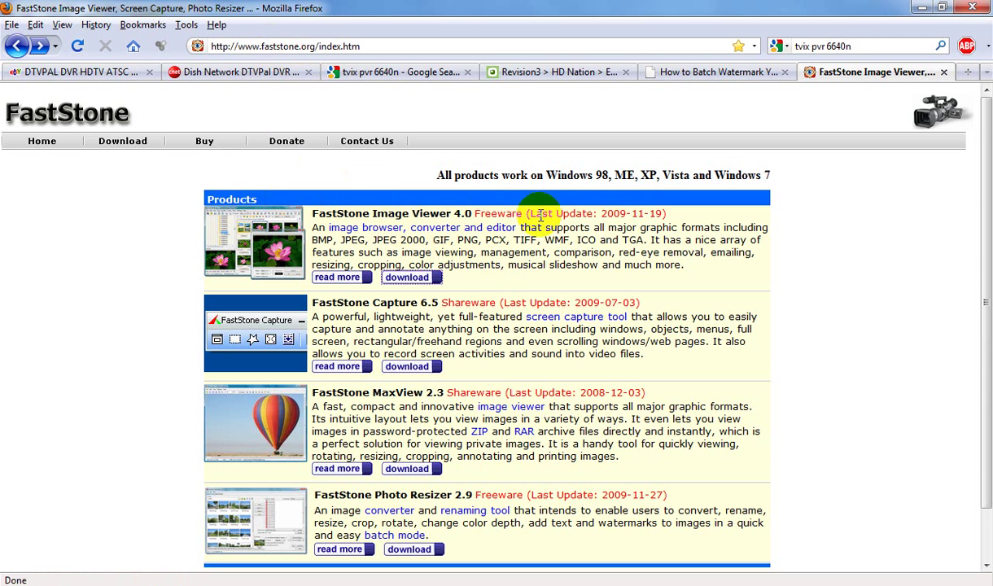
Open the FastStone Image Viewer 4.0 download page (FSViewerDownload.htm) on faststone.org
{"action": "left_click", "coordinate": [424, 279]}
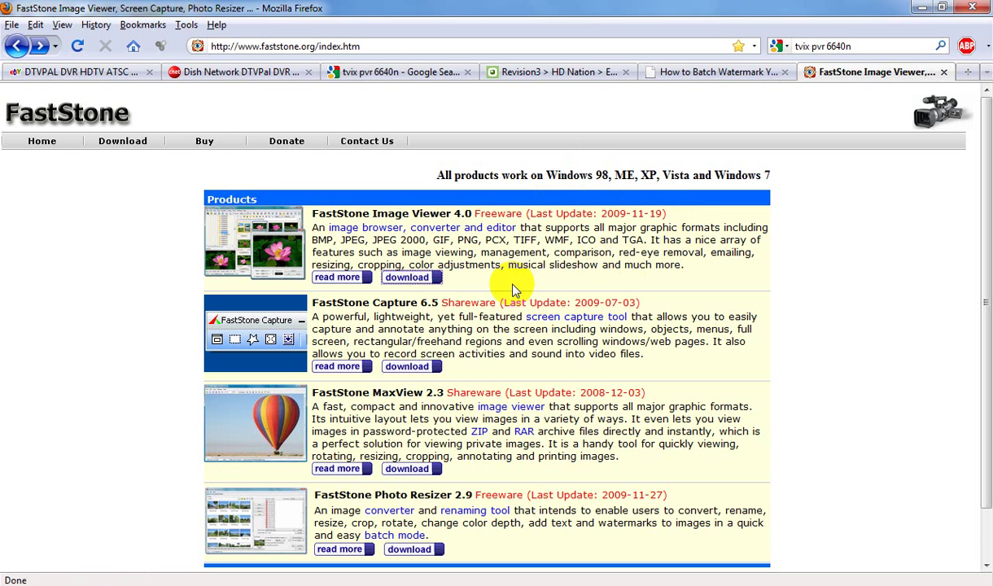
{"action": "left_click", "coordinate": [420, 279]}
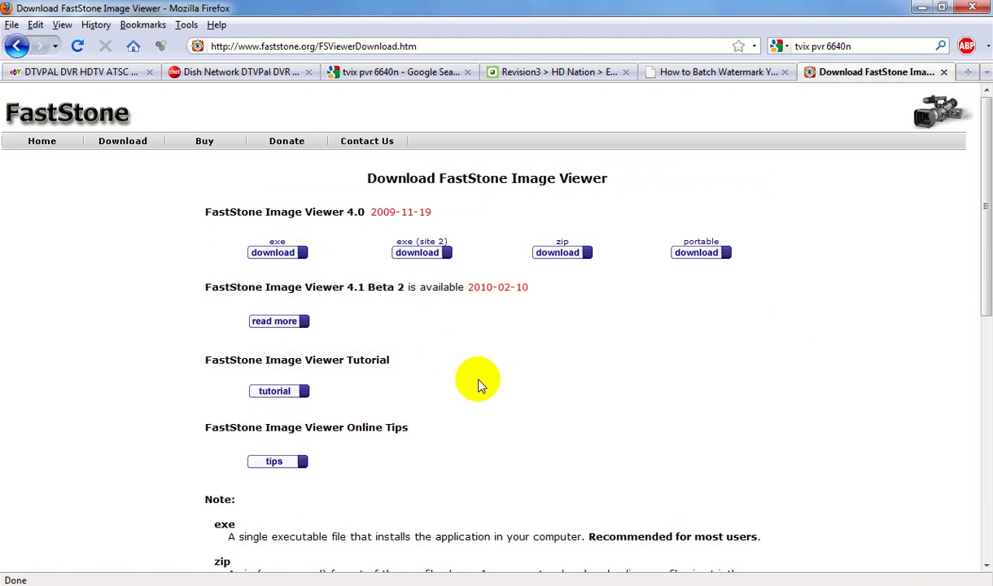
Switch to FastStone Image Viewer and browse to E:\Pictures\2009\10-27-09 in the folder tree
{"action": "left_click", "coordinate": [294, 582]}
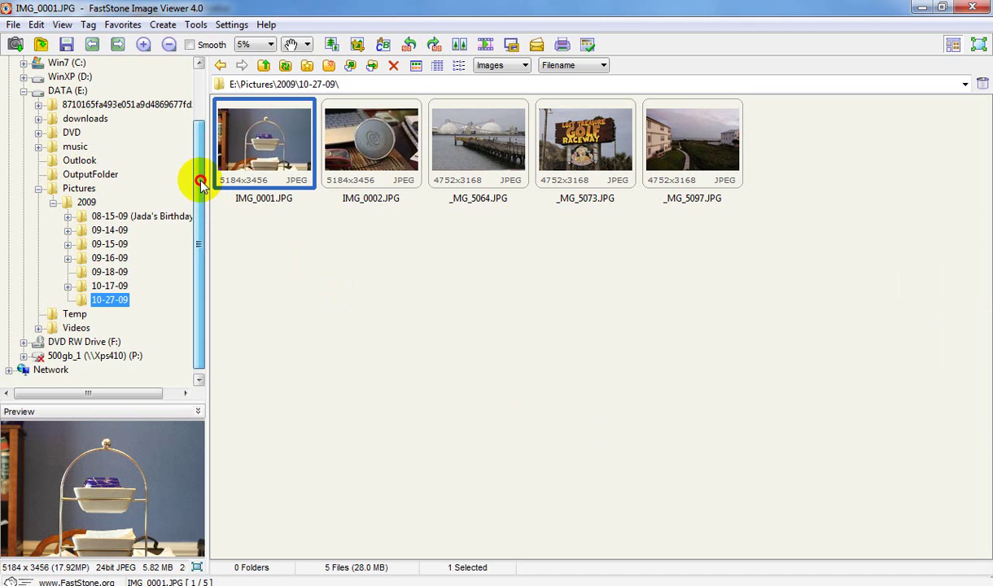
{"action": "left_click_drag", "start_coordinate": [201, 187], "coordinate": [201, 180]}
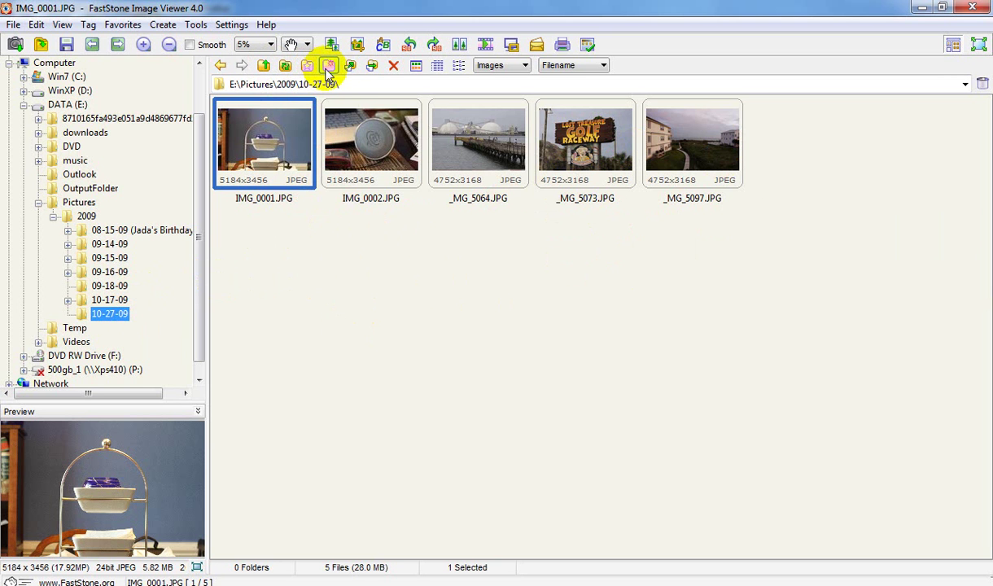
Create a new subfolder named 'new' inside the 10-27-09 folder
{"action": "right_click", "coordinate": [310, 272]}
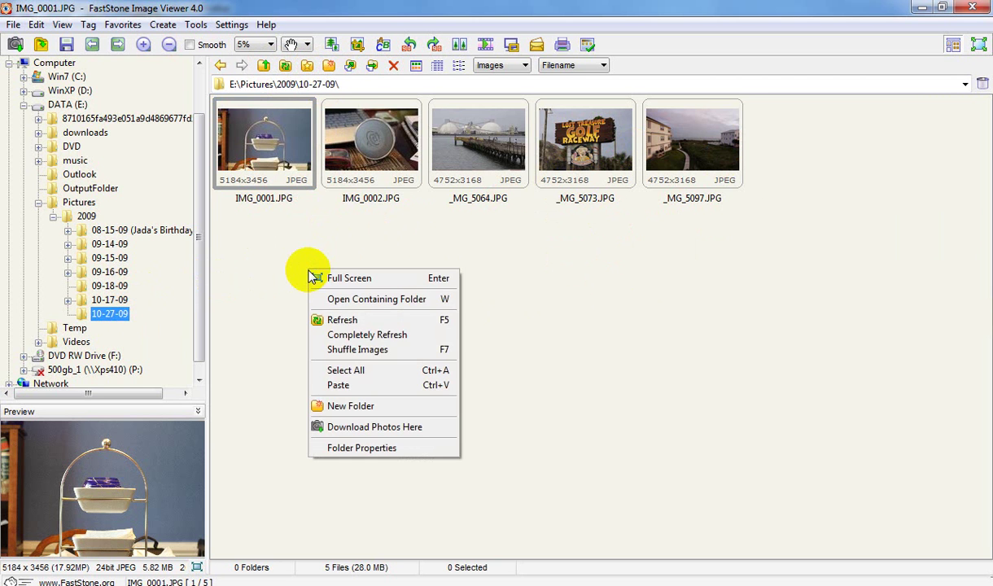
{"action": "left_click", "coordinate": [353, 407]}
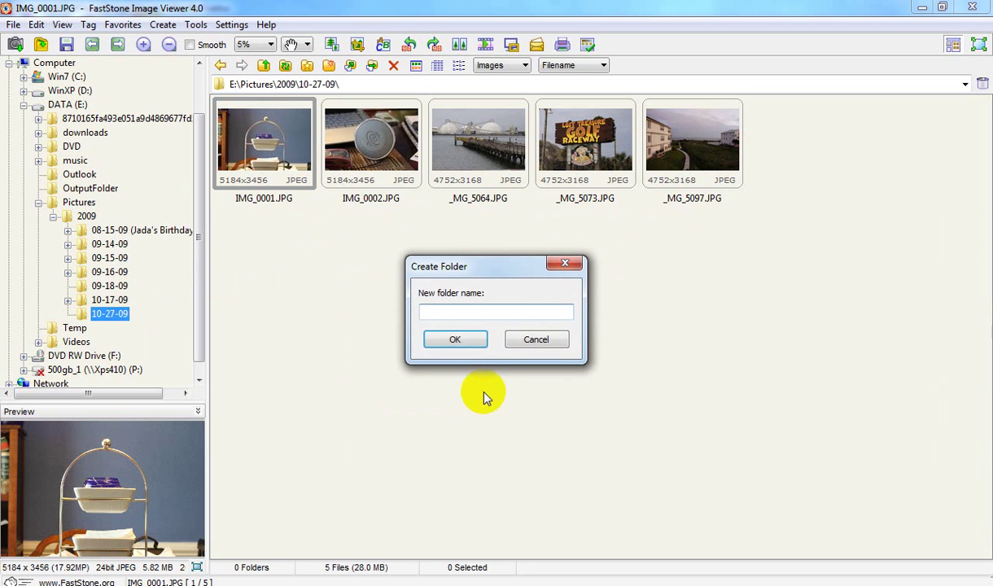
{"action": "type", "text": "new"}
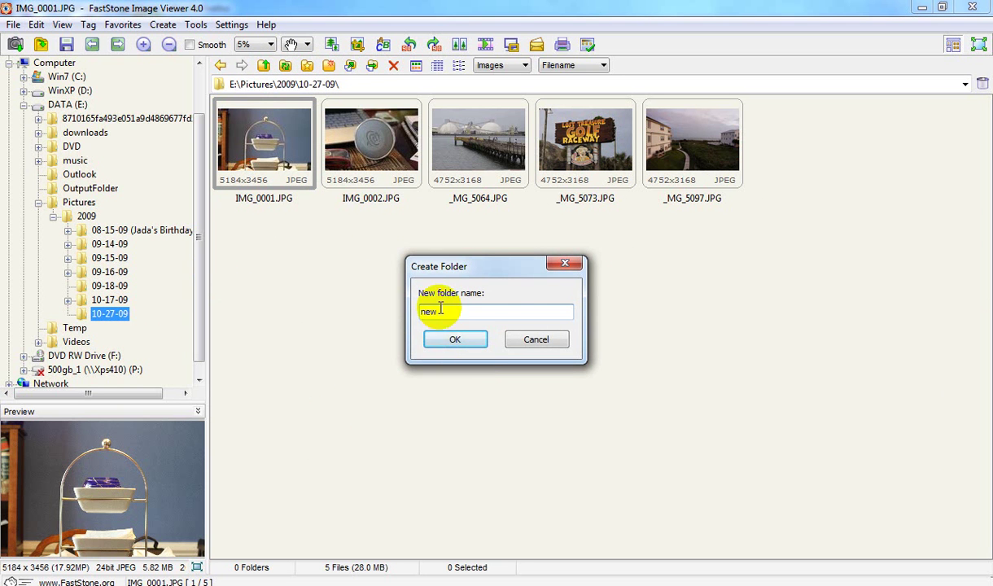
{"action": "left_click", "coordinate": [447, 340]}
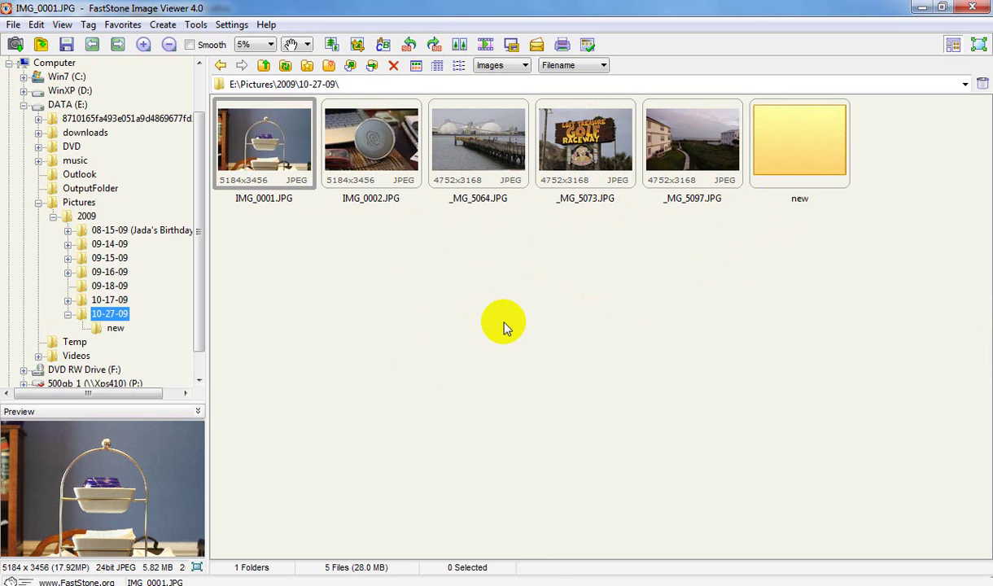
Open the Batch Convert / Rename dialog from the Tools menu
{"action": "left_click", "coordinate": [198, 25]}
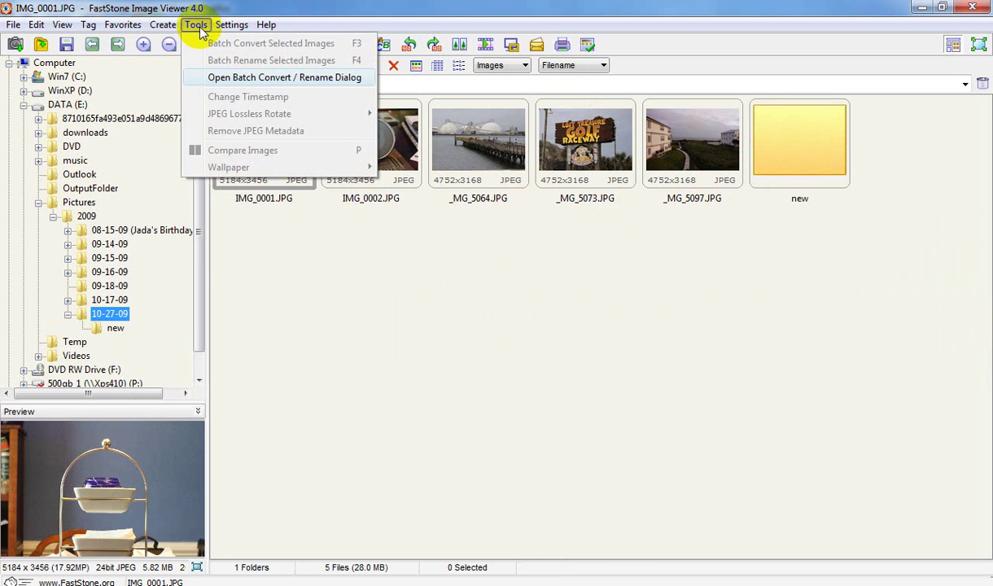
{"action": "left_click", "coordinate": [214, 79]}
{"action": "left_click_drag", "start_coordinate": [430, 79], "coordinate": [427, 64]}
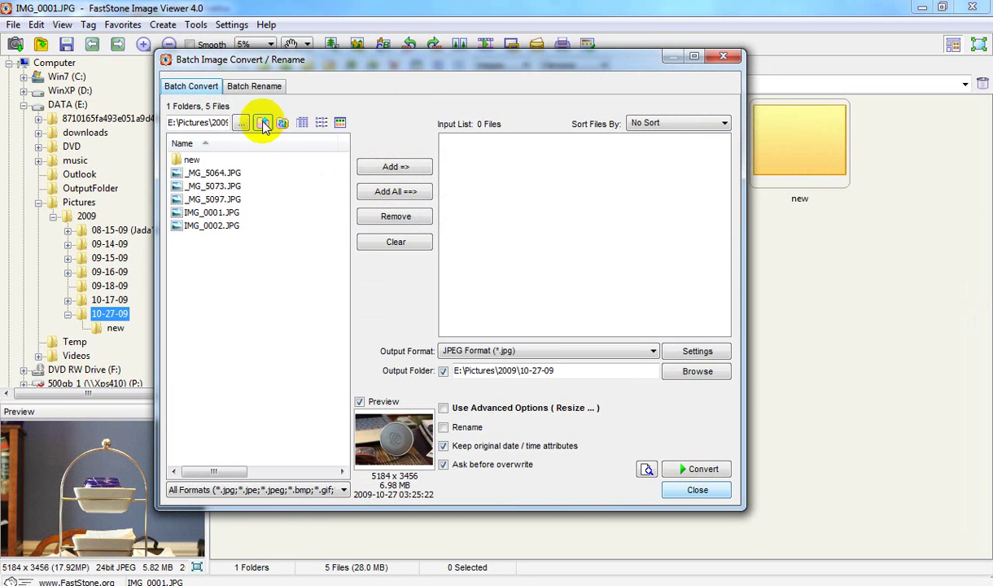
Choose 10-27-09 as source and add all five JPEGs to the input list
{"action": "left_click", "coordinate": [242, 123]}
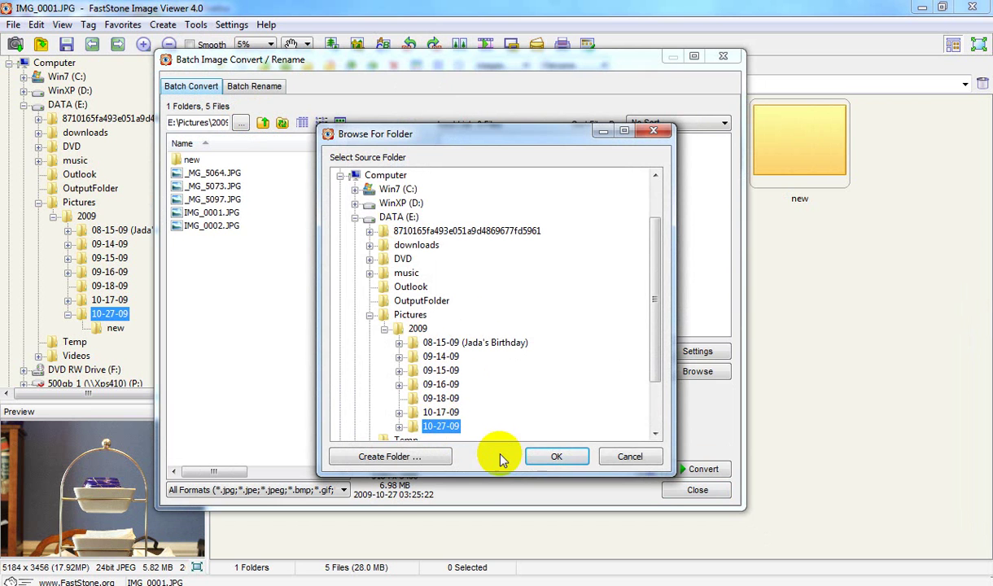
{"action": "left_click", "coordinate": [558, 456]}
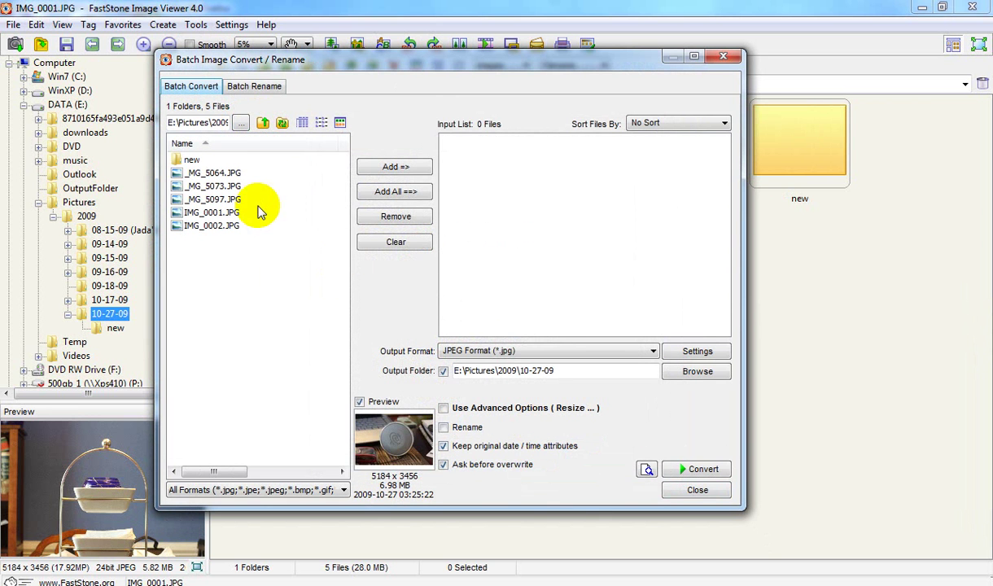
{"action": "left_click", "coordinate": [216, 174]}
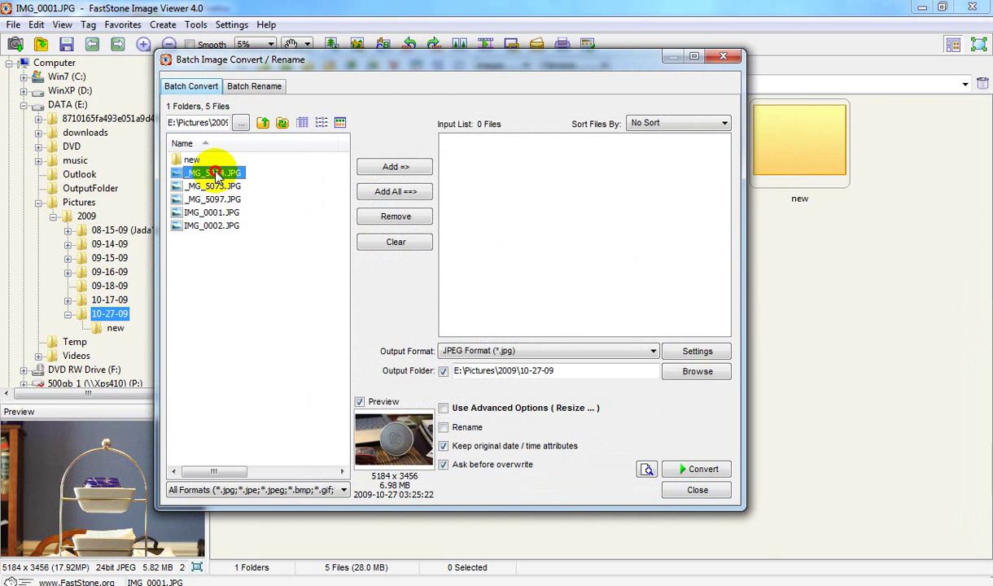
{"action": "left_click", "coordinate": [212, 229], "text": "shift"}
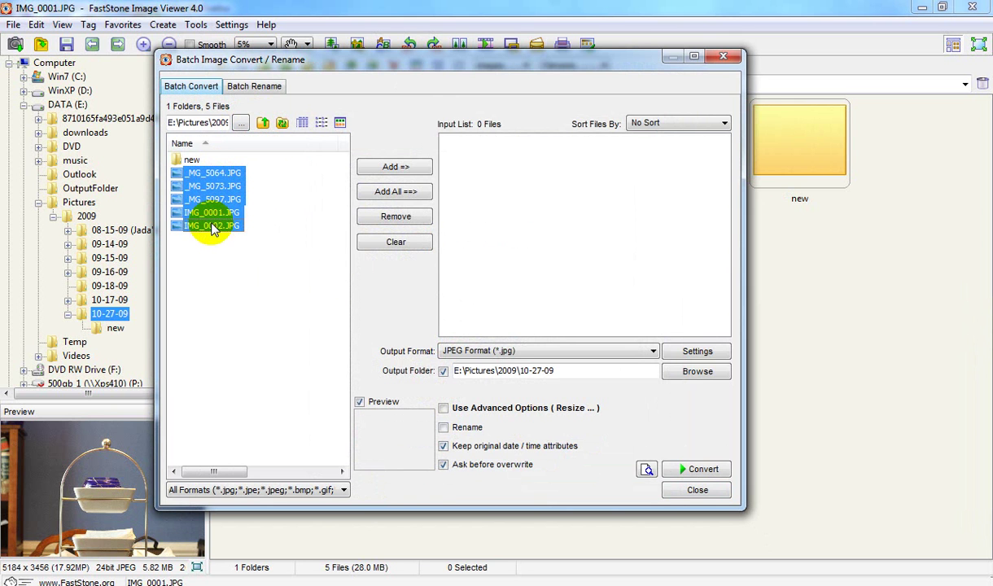
{"action": "left_click", "coordinate": [396, 168]}
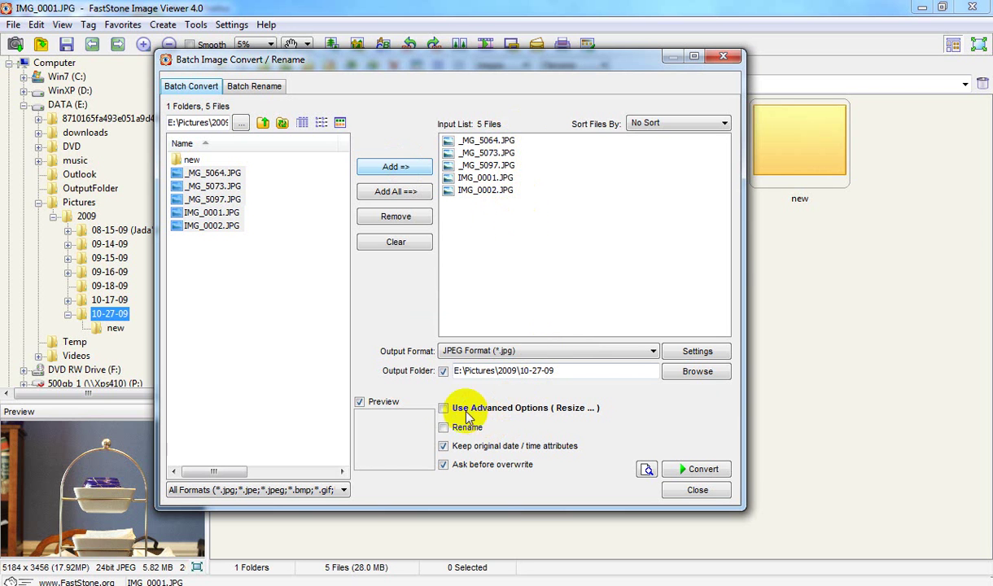
Enable Use Advanced Options and Rename, then open Advanced Options with the watermark left off
{"action": "left_click", "coordinate": [445, 408]}
{"action": "left_click", "coordinate": [443, 428]}
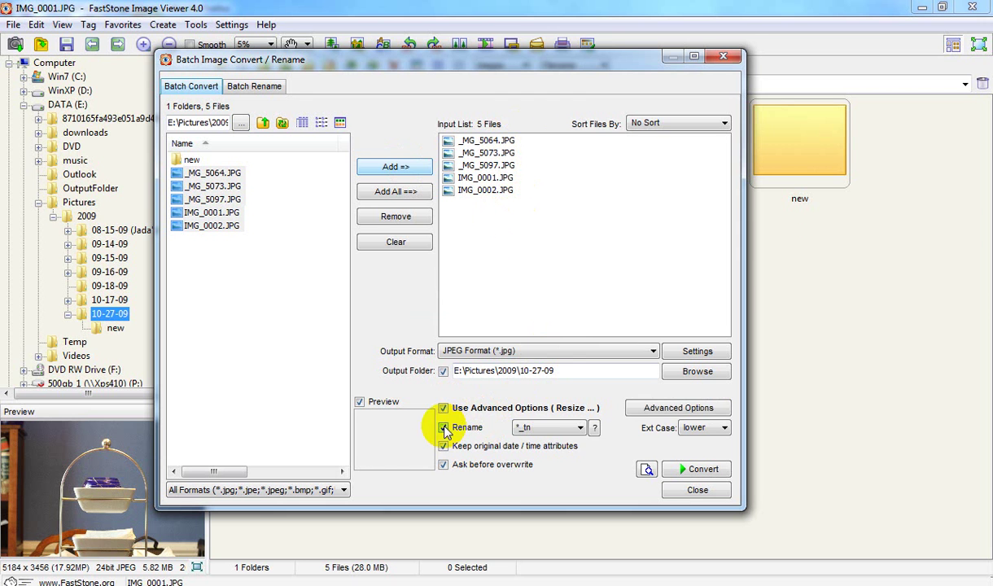
{"action": "left_click", "coordinate": [657, 410]}
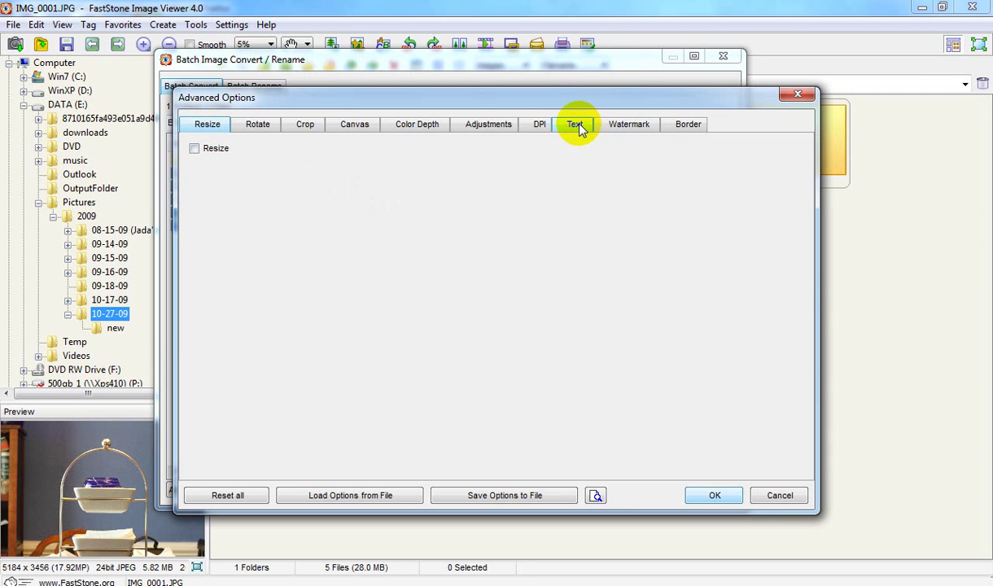
{"action": "left_click", "coordinate": [617, 131]}
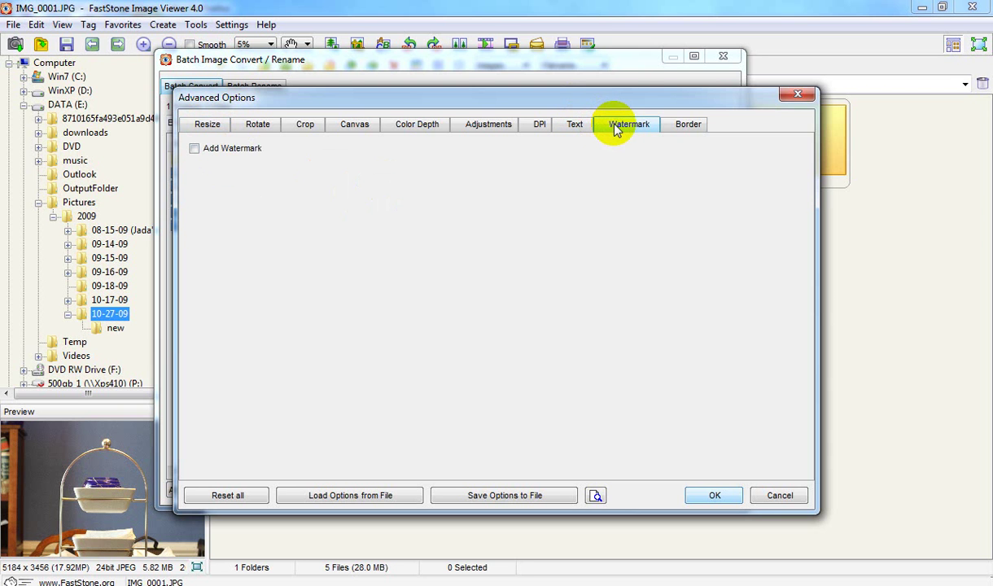
{"action": "left_click", "coordinate": [194, 149]}
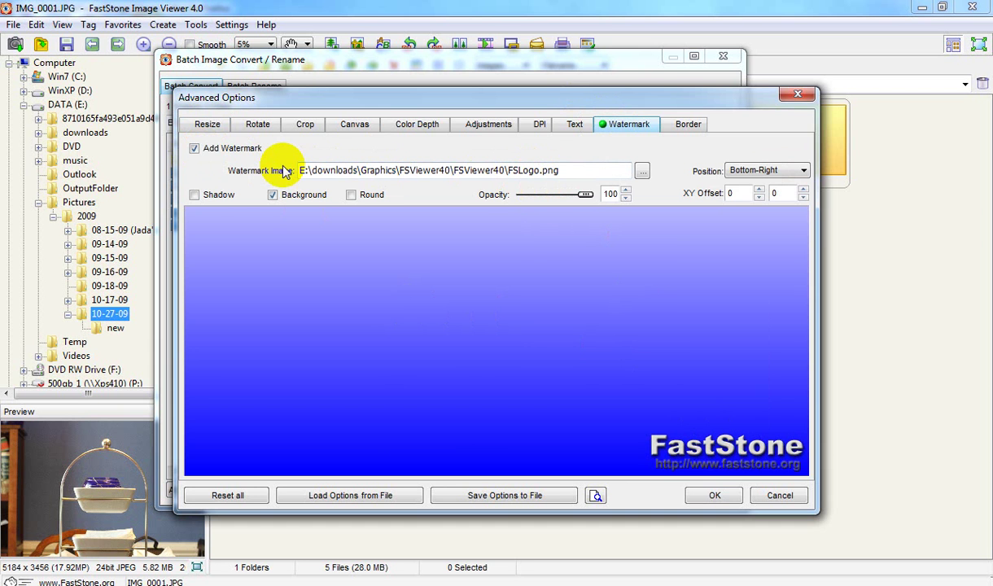
{"action": "left_click", "coordinate": [196, 149]}
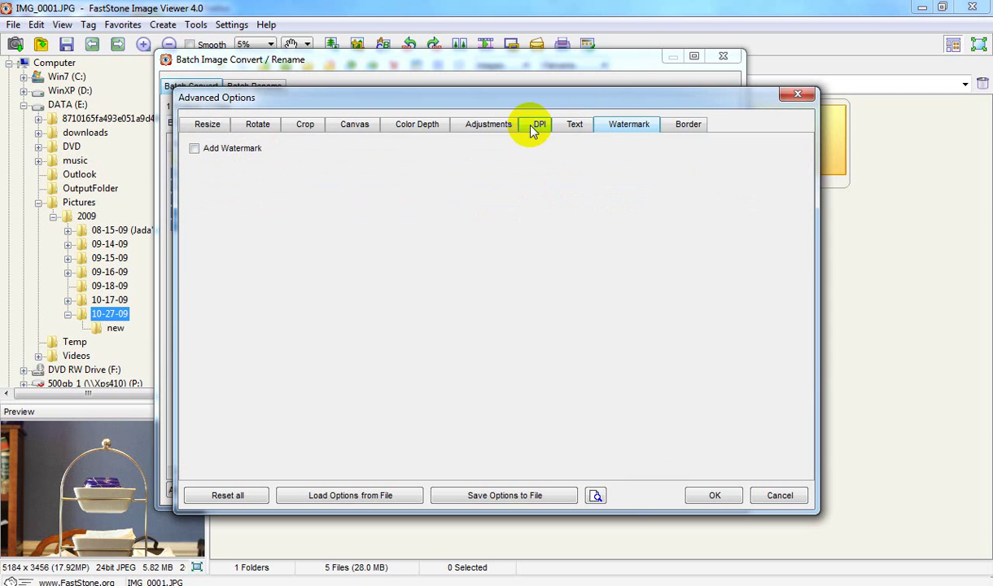
Enable the text overlay, replacing $H1 with the photographer credit in bold Verdana 28
{"action": "left_click", "coordinate": [573, 127]}
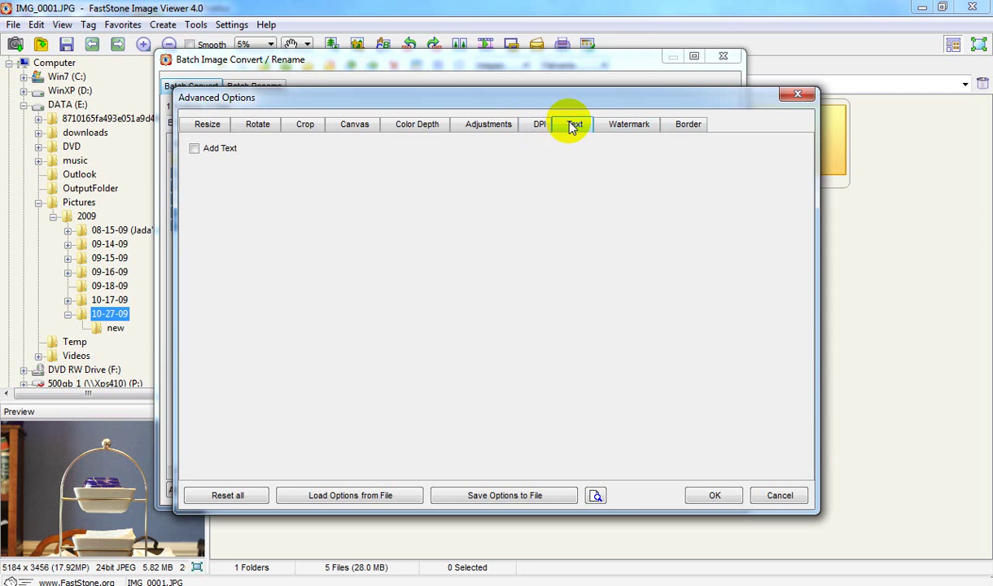
{"action": "left_click", "coordinate": [195, 149]}
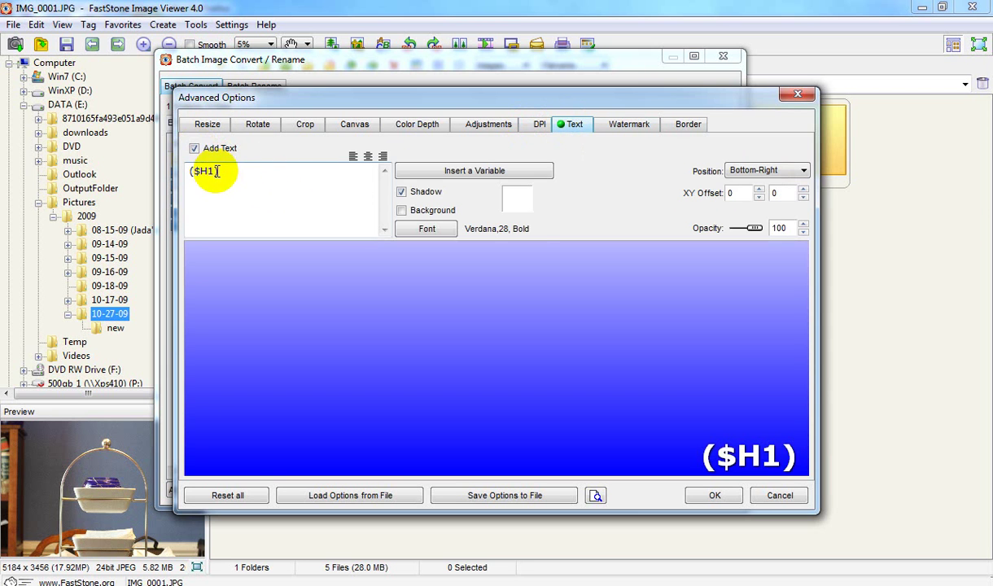
{"action": "left_click_drag", "start_coordinate": [235, 171], "coordinate": [173, 181]}
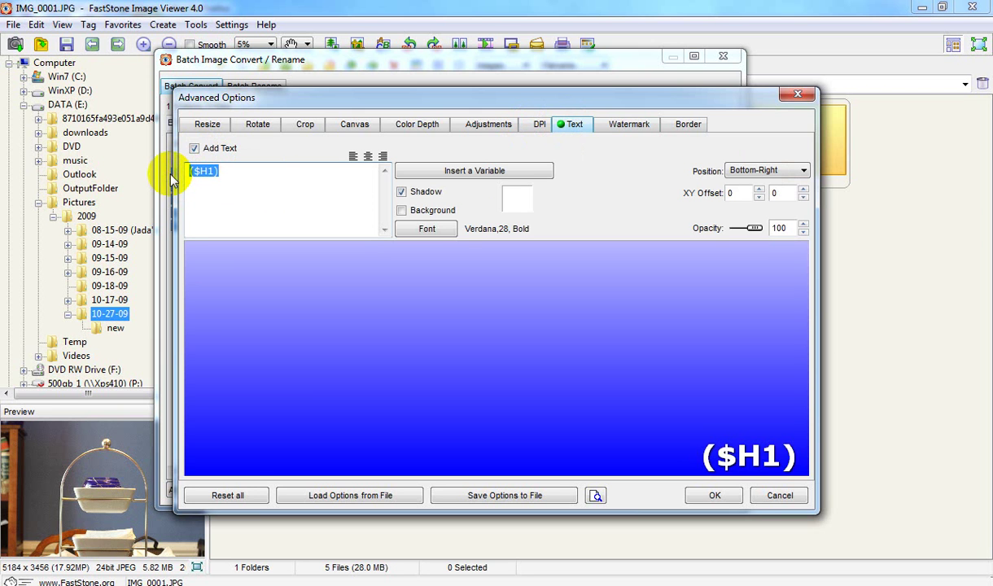
{"action": "type", "text": "Photos by "}
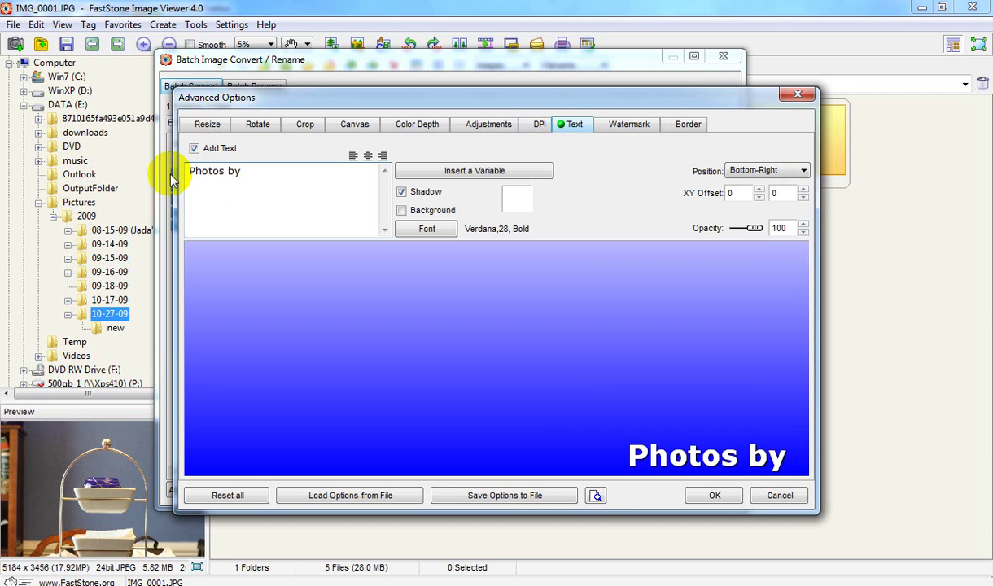
{"action": "type", "text": "Dereck"}
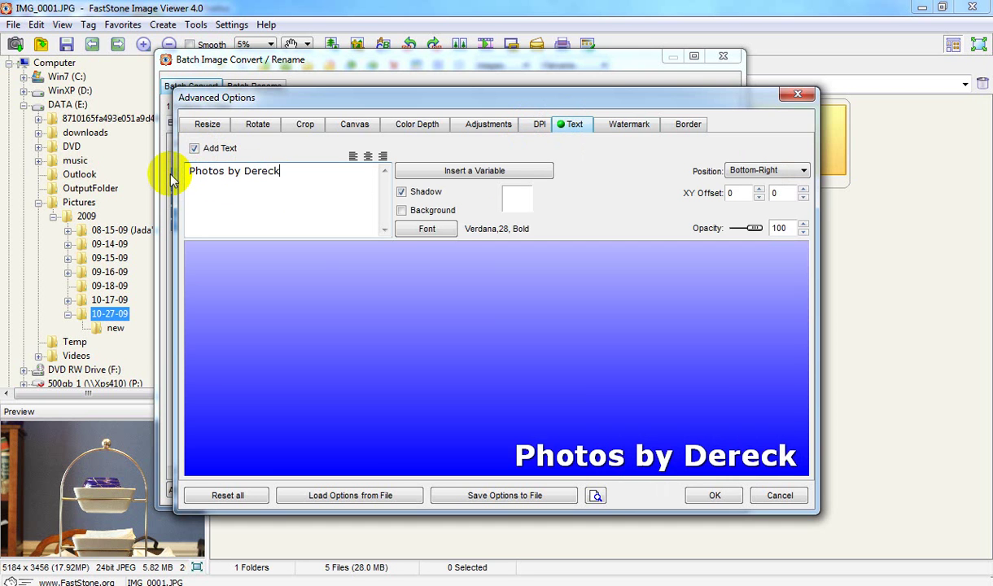
{"action": "type", "text": " Willis"}
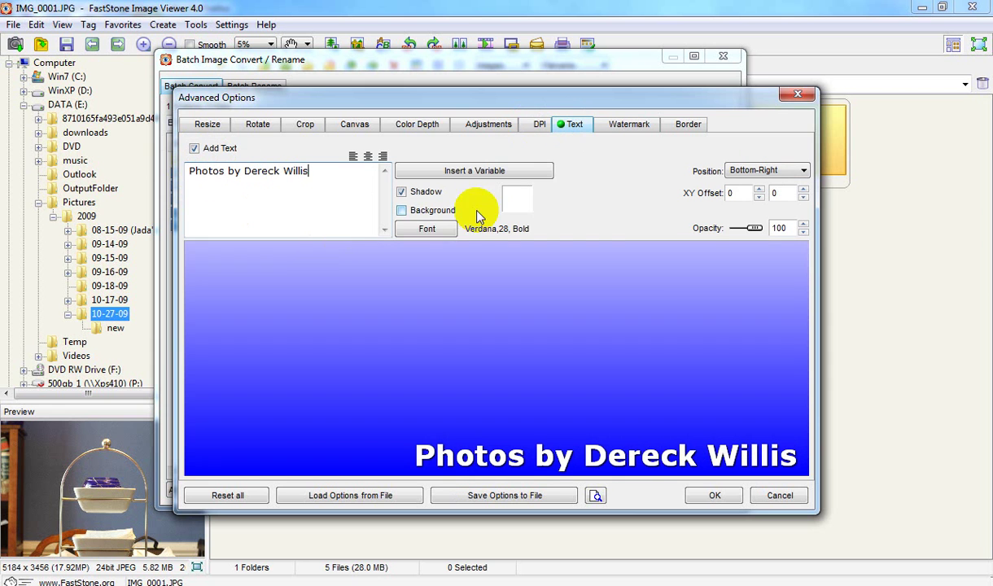
{"action": "left_click", "coordinate": [430, 233]}
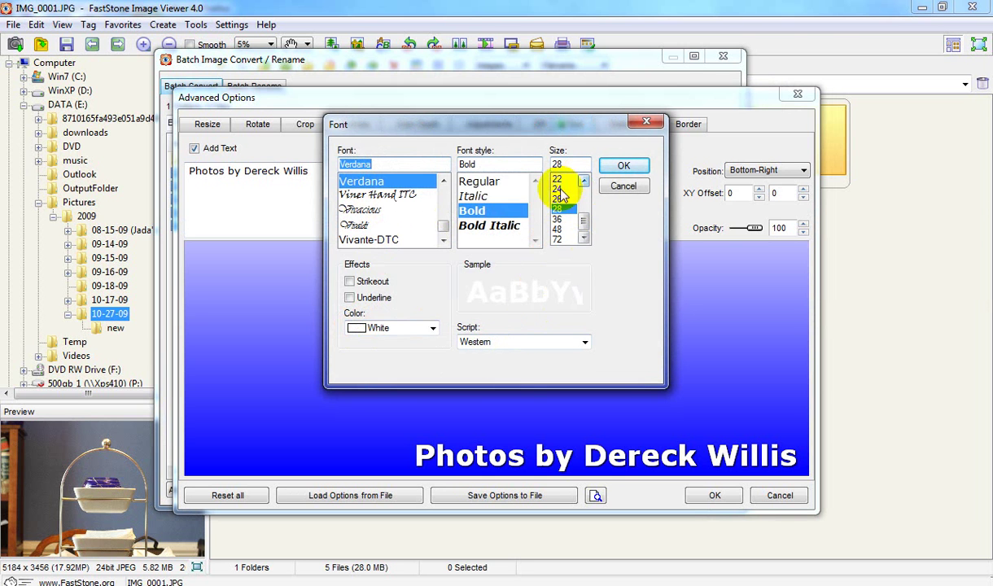
{"action": "left_click", "coordinate": [625, 167]}
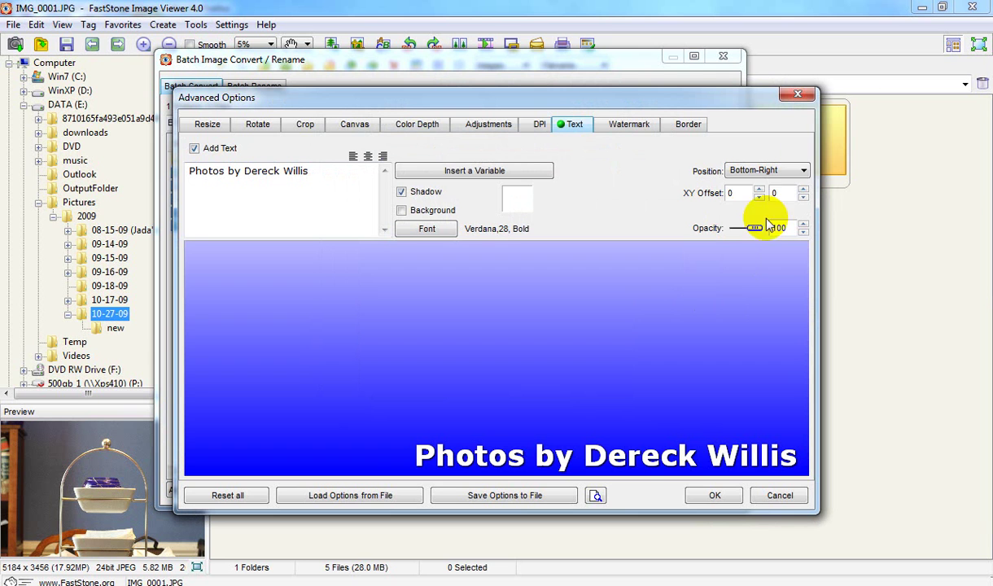
Position the credit text at Bottom-Center and set its opacity to 50
{"action": "left_click", "coordinate": [803, 171]}
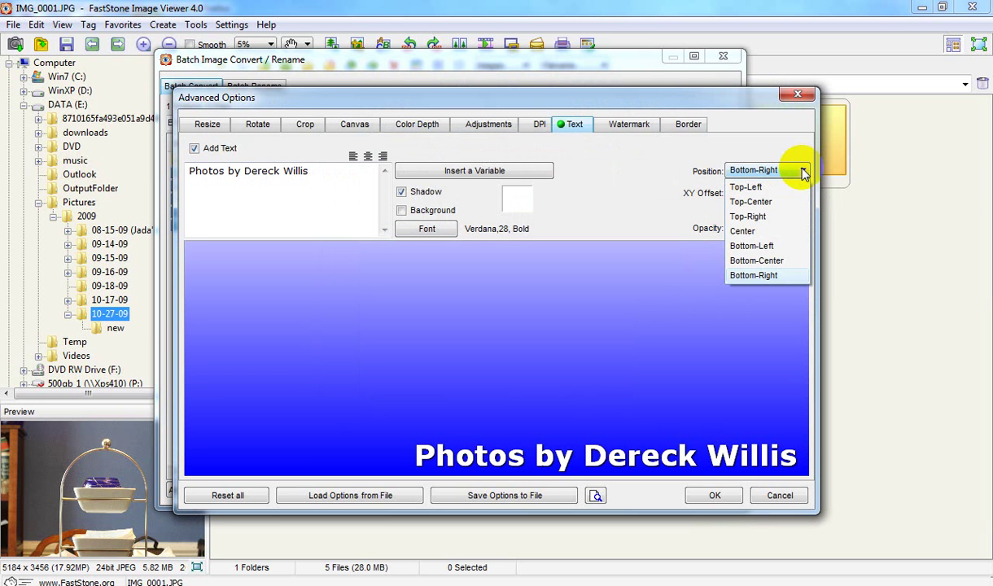
{"action": "left_click", "coordinate": [774, 261]}
{"action": "left_click", "coordinate": [803, 171]}
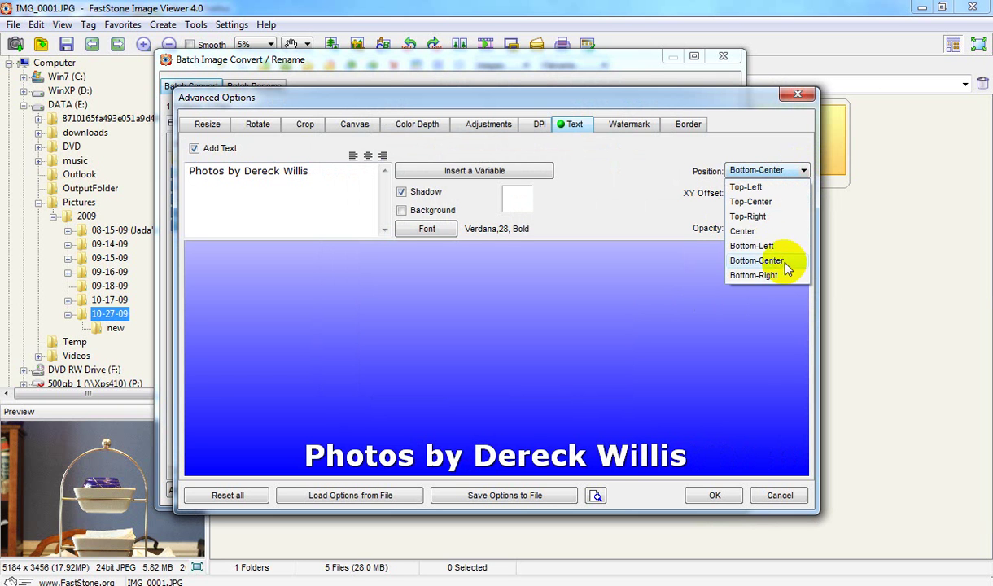
{"action": "left_click", "coordinate": [778, 275]}
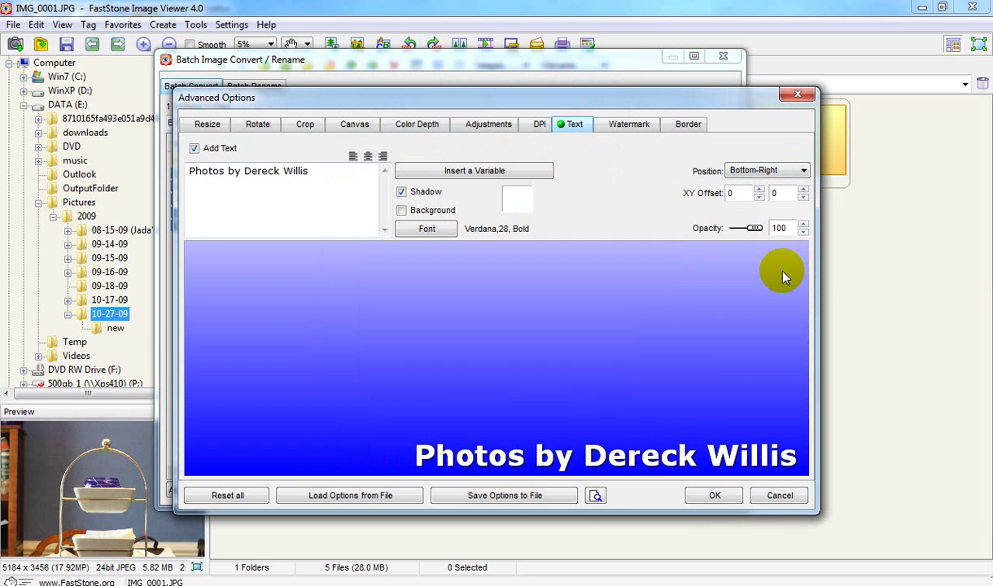
{"action": "left_click", "coordinate": [805, 171]}
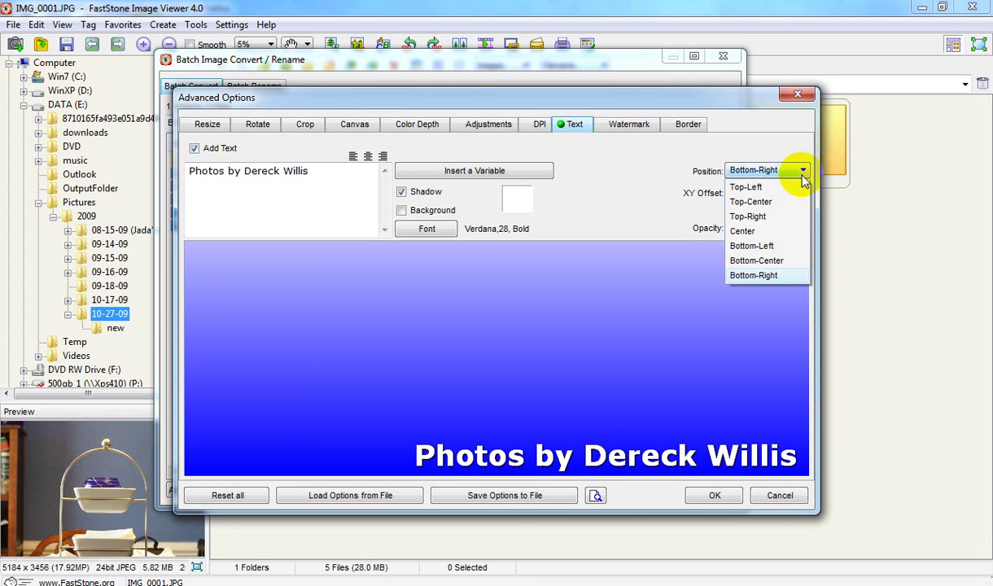
{"action": "left_click", "coordinate": [778, 261]}
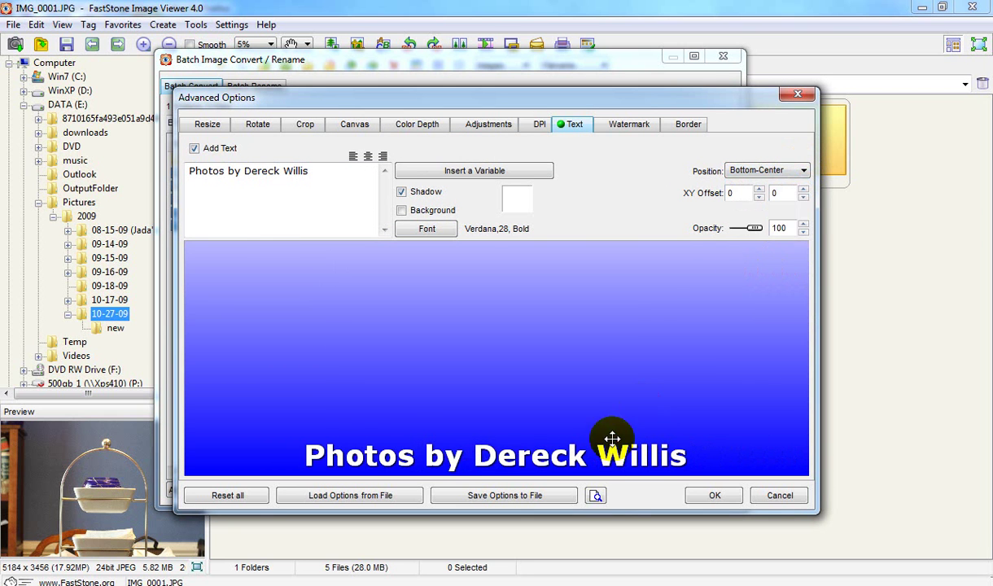
{"action": "left_click_drag", "start_coordinate": [758, 230], "coordinate": [748, 228]}
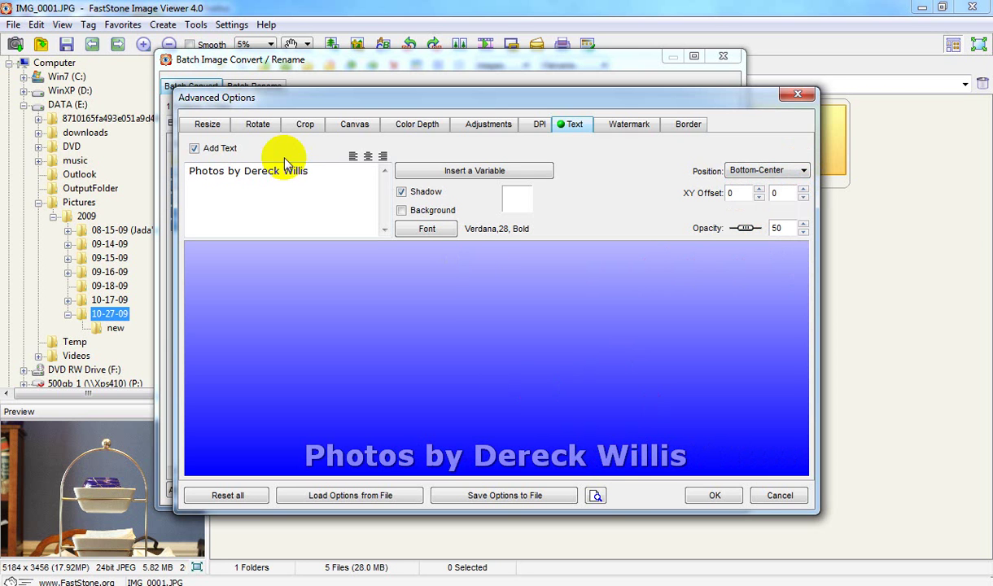
Enable resizing based on one side, with the Long Side set to 640 pixels
{"action": "left_click", "coordinate": [208, 126]}
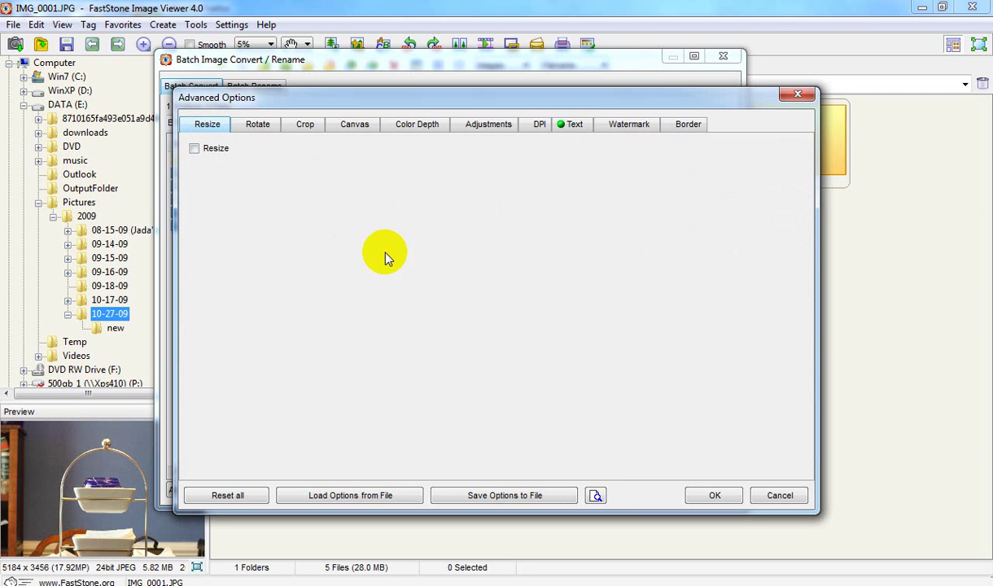
{"action": "left_click", "coordinate": [194, 149]}
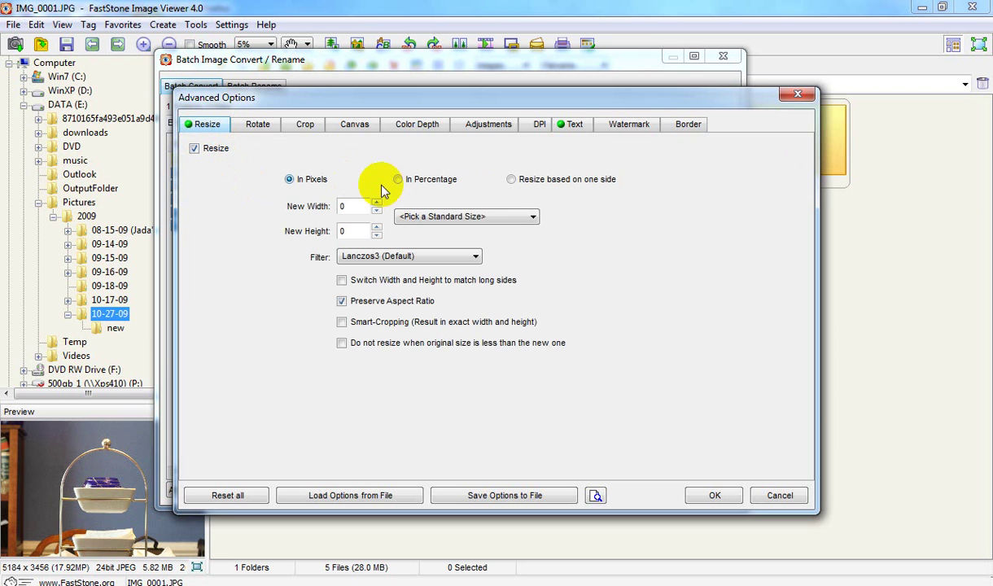
{"action": "left_click", "coordinate": [511, 180]}
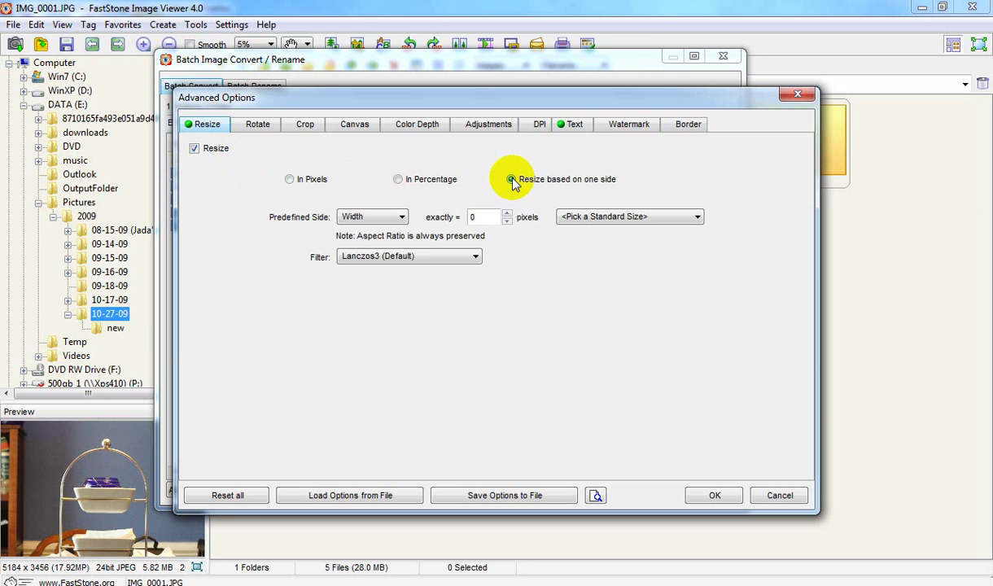
{"action": "left_click", "coordinate": [400, 217]}
{"action": "left_click", "coordinate": [371, 263]}
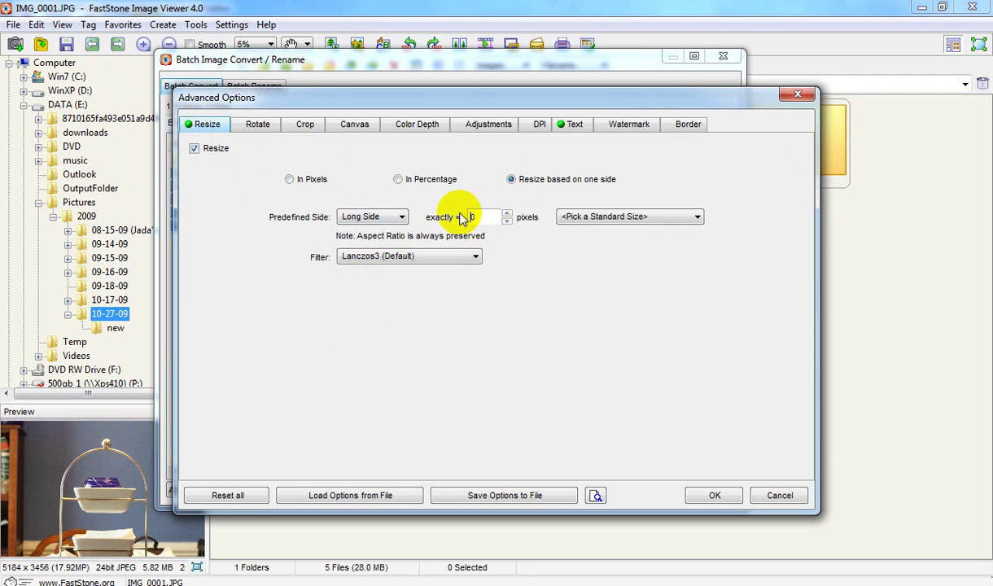
{"action": "left_click", "coordinate": [698, 216]}
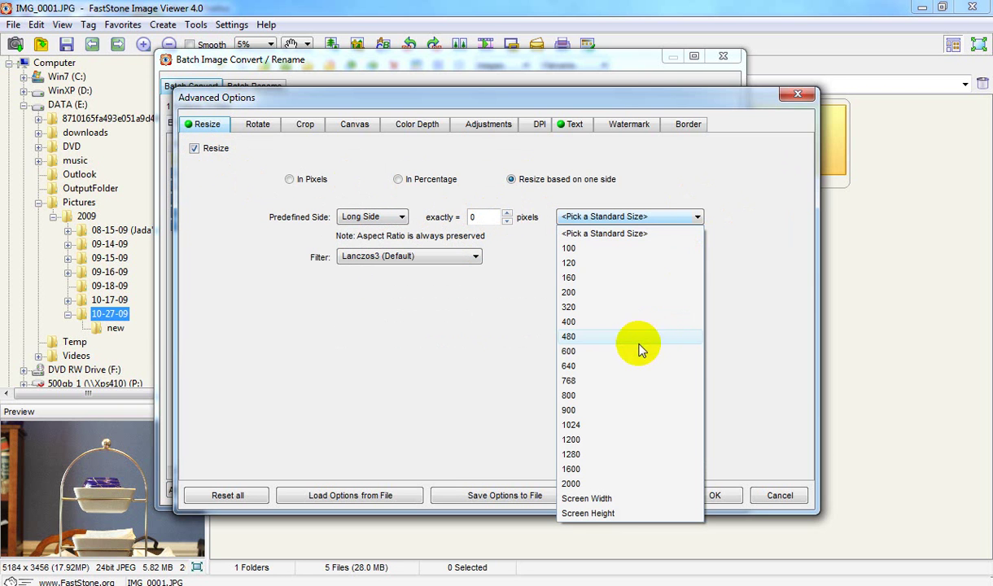
{"action": "left_click", "coordinate": [628, 367]}
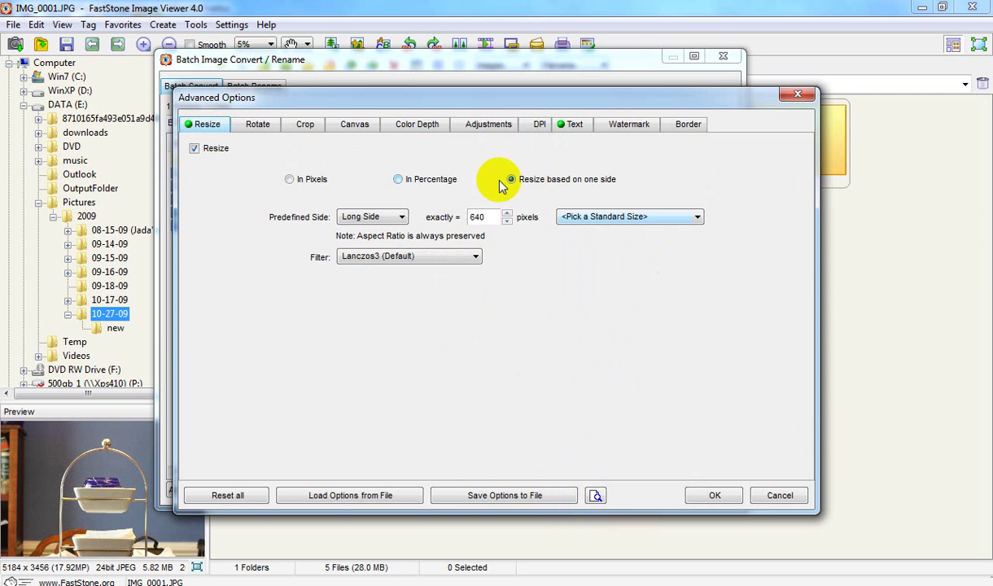
Save the current conversion options to a file named custom1
{"action": "left_click", "coordinate": [509, 494]}
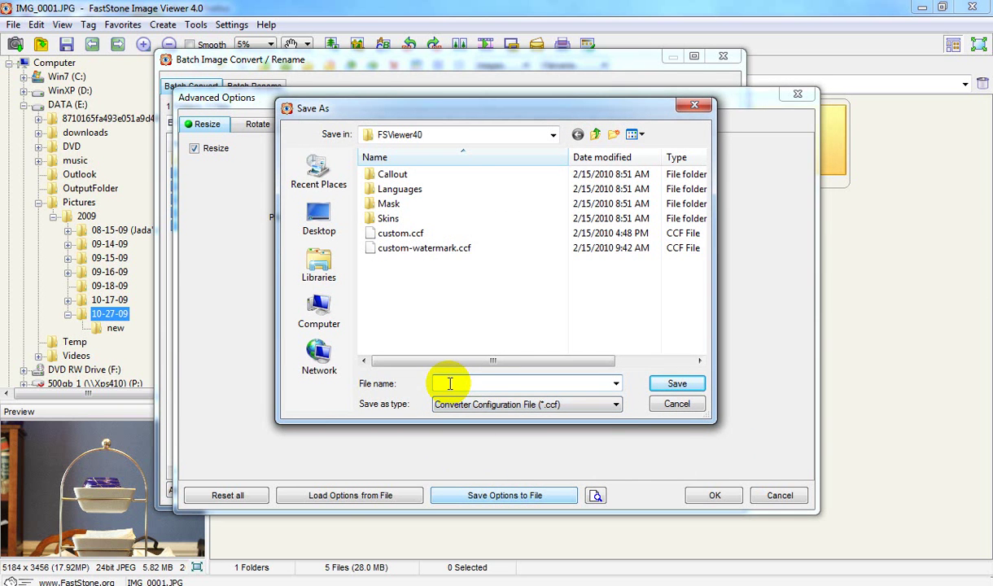
{"action": "type", "text": "custom"}
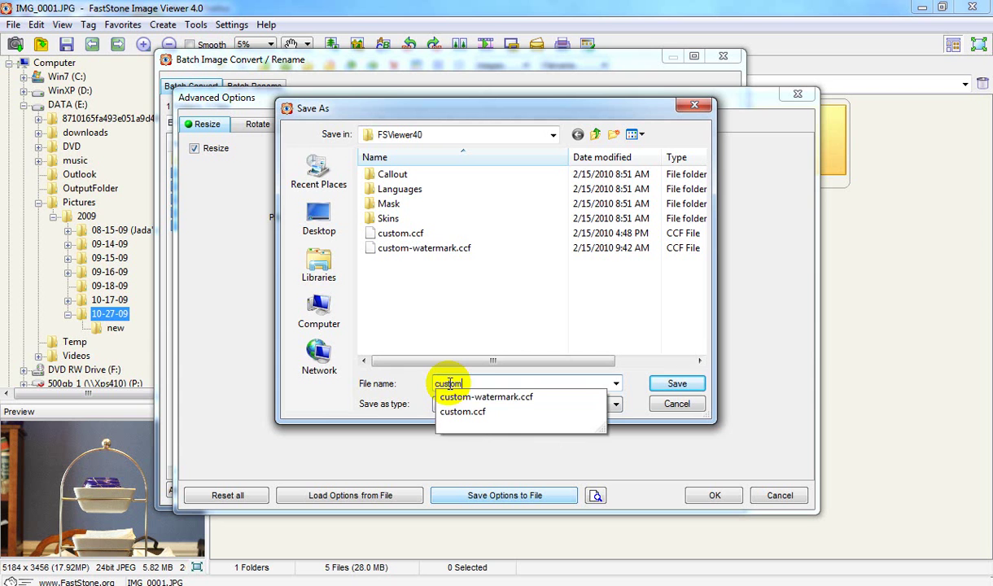
{"action": "type", "text": "1"}
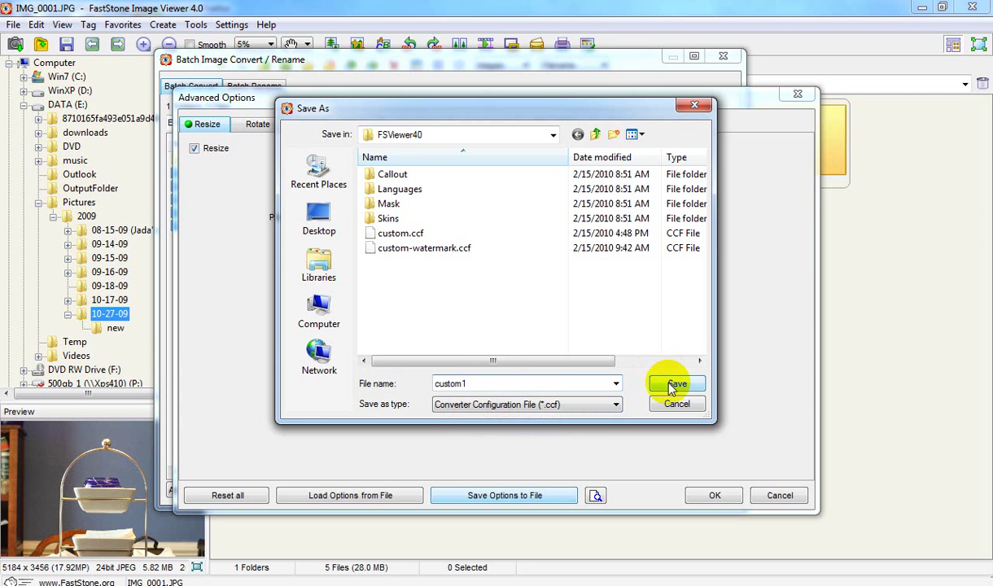
{"action": "left_click", "coordinate": [670, 386]}
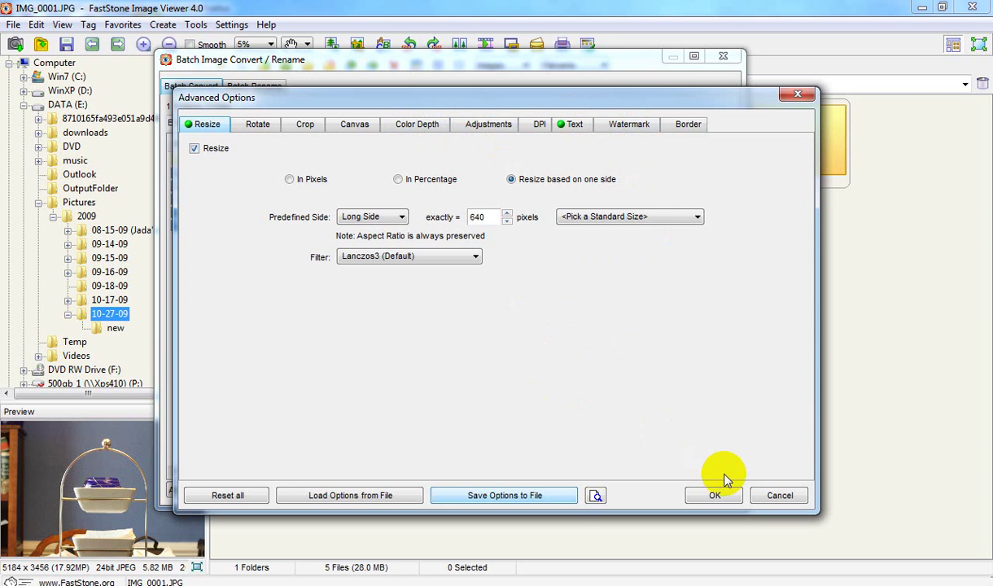
Accept Advanced Options and set the output folder to 10-27-09\new, keeping the *_tn rename pattern
{"action": "left_click", "coordinate": [715, 496]}
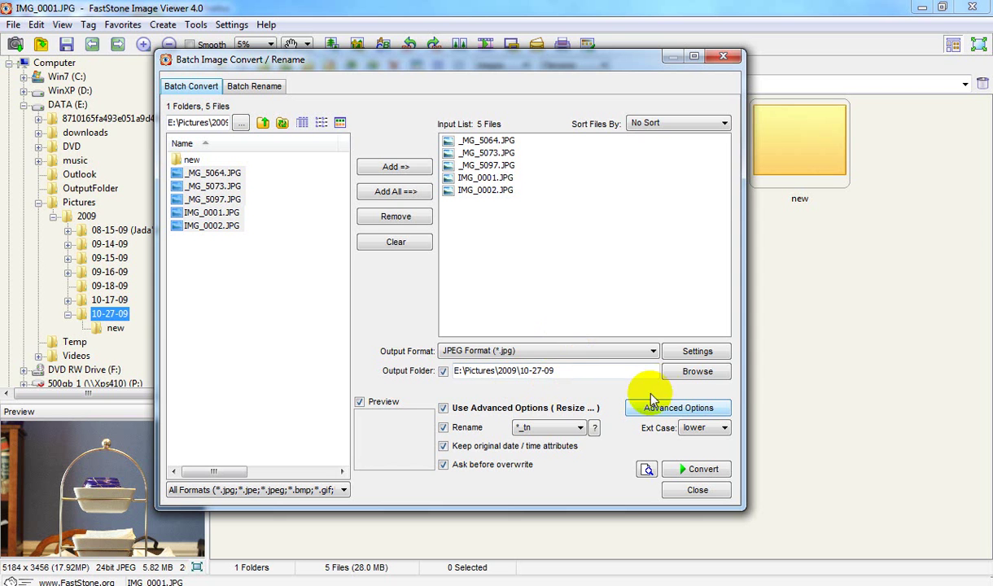
{"action": "left_click", "coordinate": [688, 374]}
{"action": "left_click", "coordinate": [399, 425]}
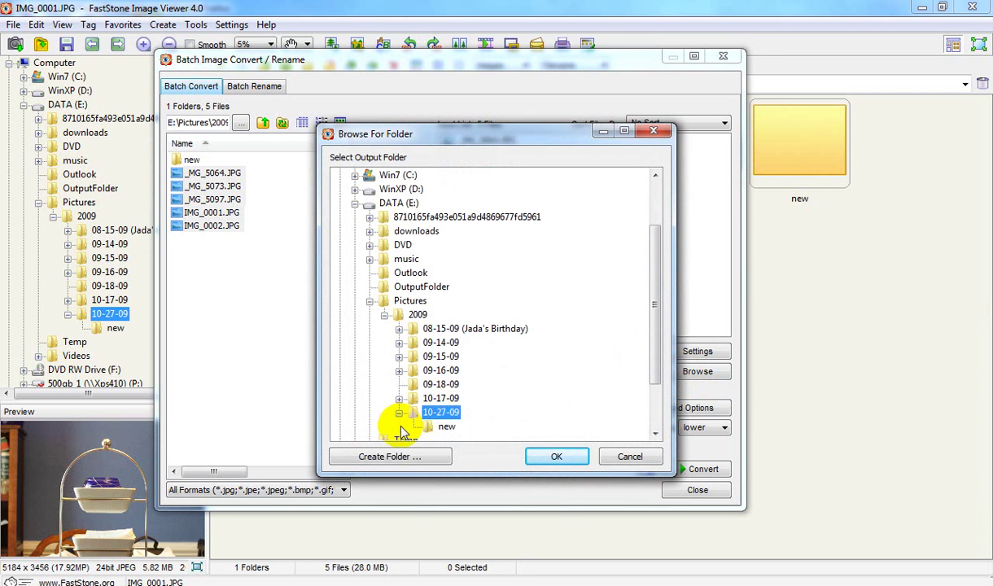
{"action": "left_click", "coordinate": [559, 456]}
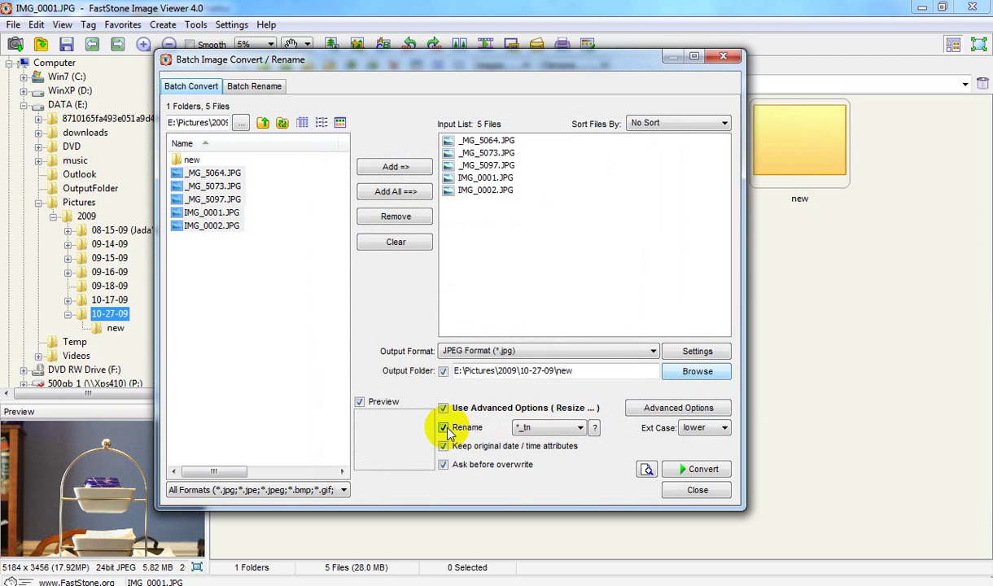
{"action": "left_click", "coordinate": [580, 432]}
{"action": "left_click", "coordinate": [592, 454]}
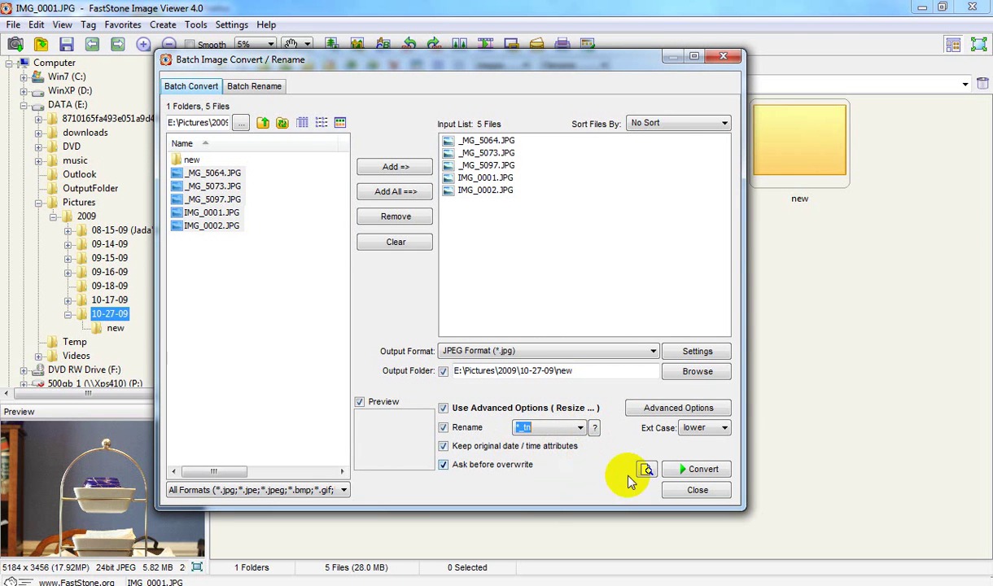
Run the batch conversion of all five photos into the new folder
{"action": "left_click", "coordinate": [698, 471]}
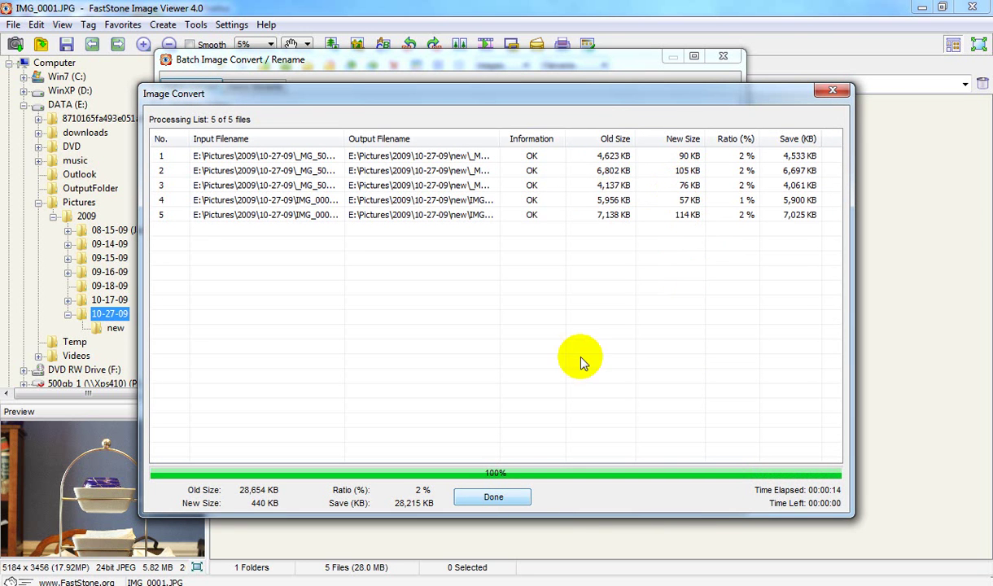
Close the conversion windows and review _MG_5073_tn.jpg in the new folder, then switch to Firefox
{"action": "left_click", "coordinate": [478, 497]}
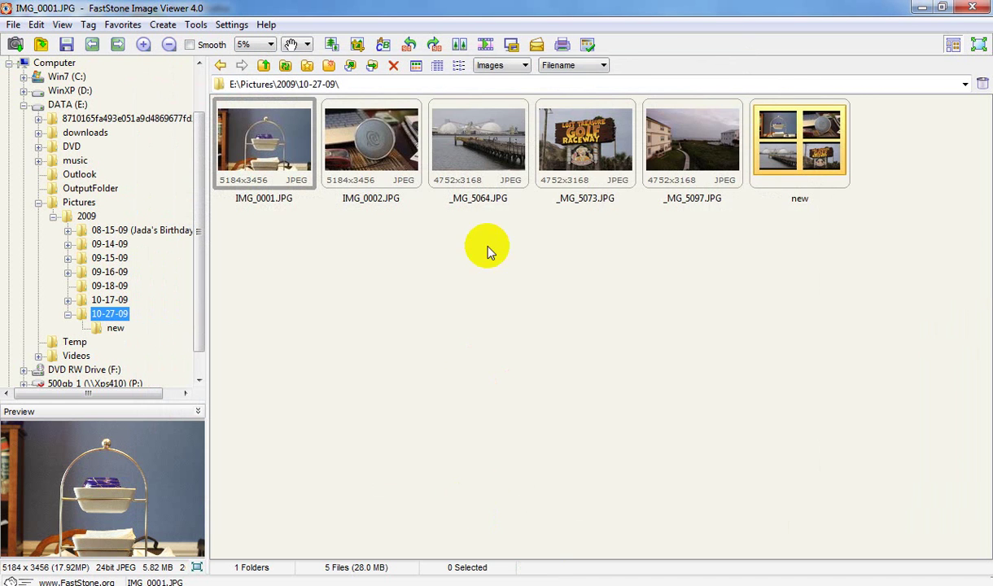
{"action": "double_click", "coordinate": [830, 155]}
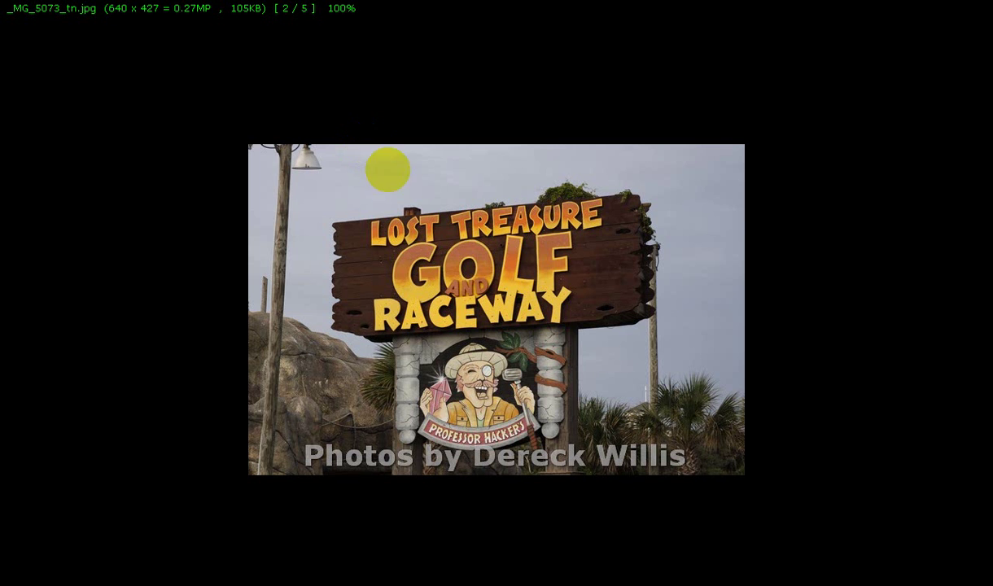
{"action": "double_click", "coordinate": [755, 202]}
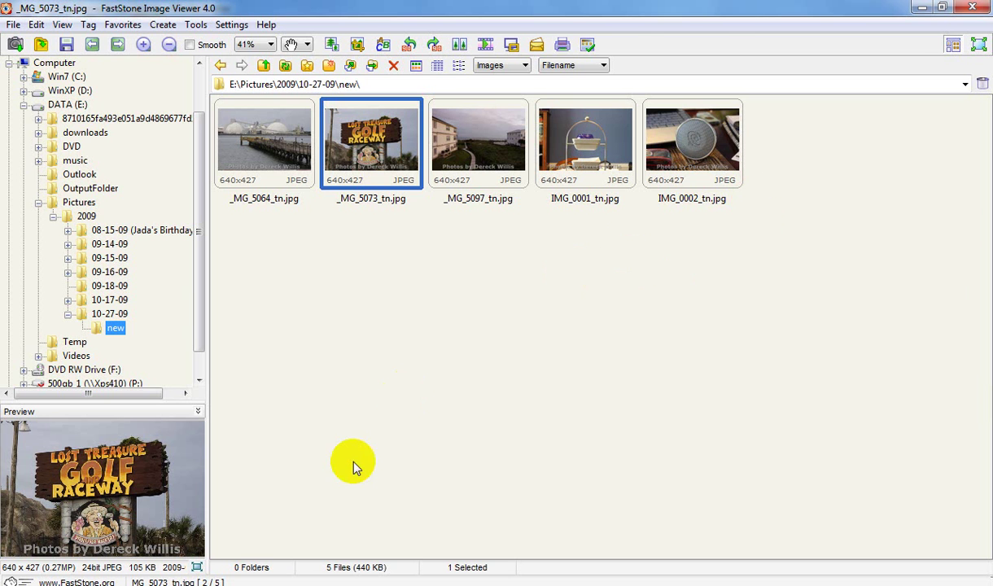
{"action": "left_click", "coordinate": [267, 583]}
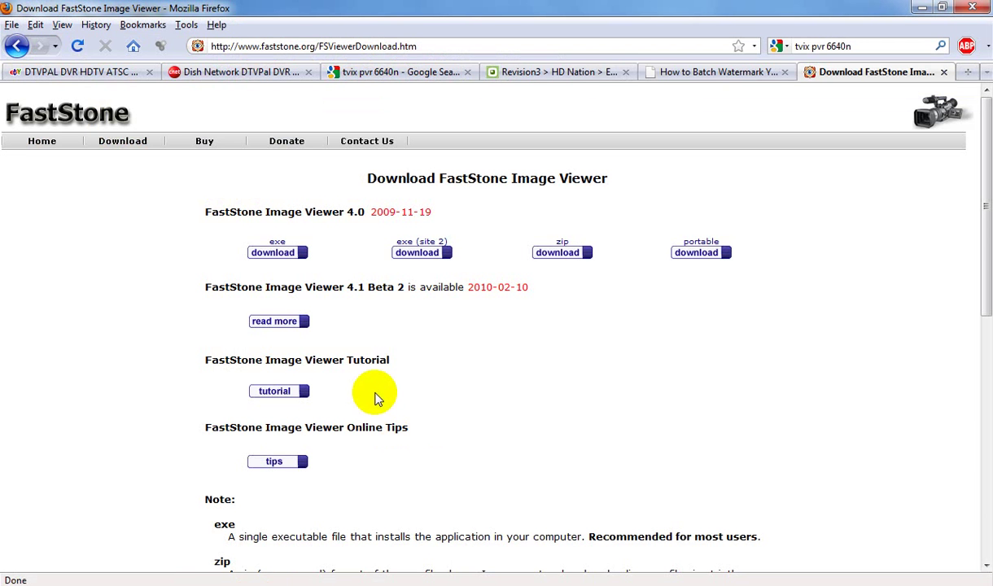
Go back from the download page to the faststone.org home page listing the products
{"action": "left_click", "coordinate": [16, 47]}
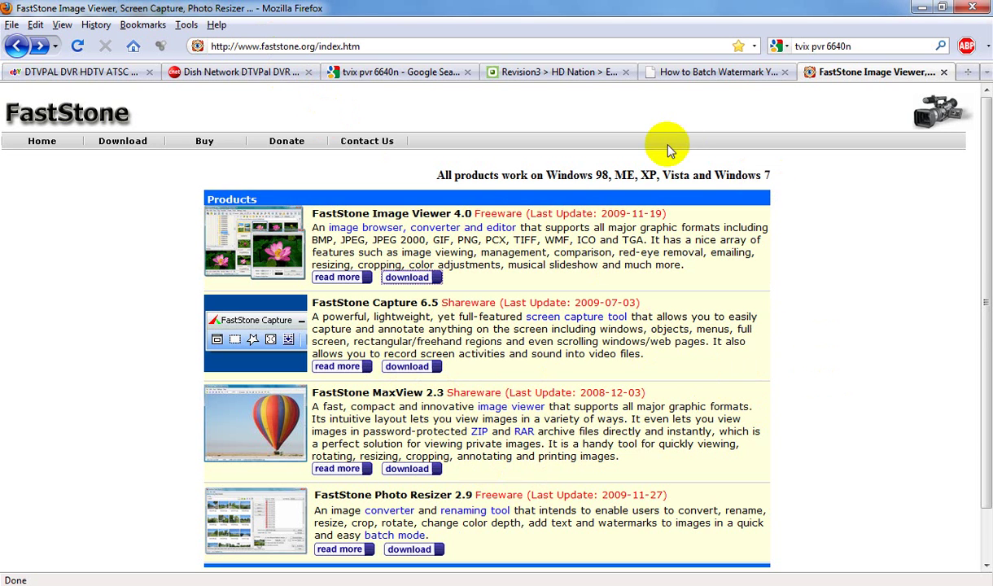
Return to FastStone Image Viewer showing the five 640x427 _tn JPEGs in the new folder
{"action": "left_click", "coordinate": [311, 581]}
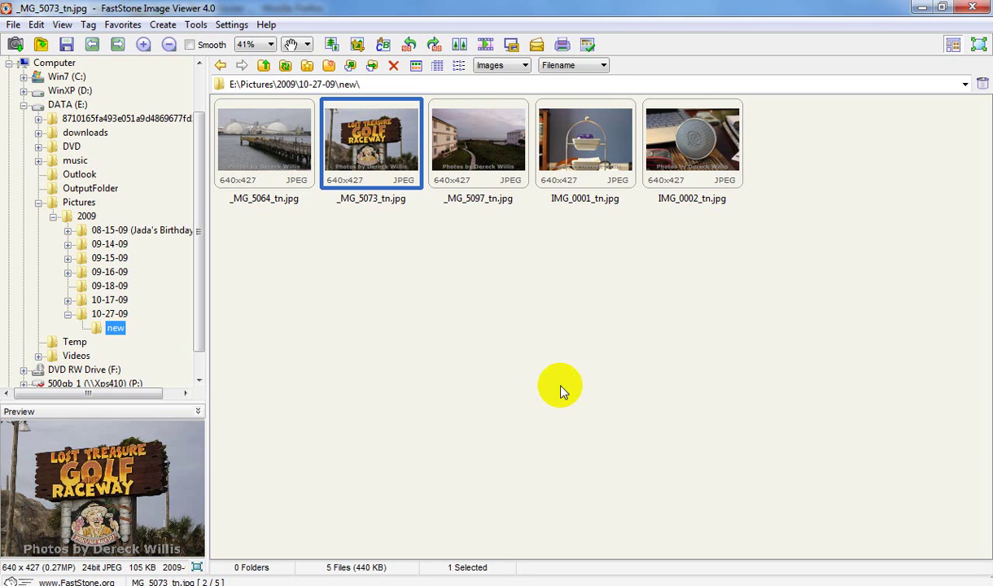